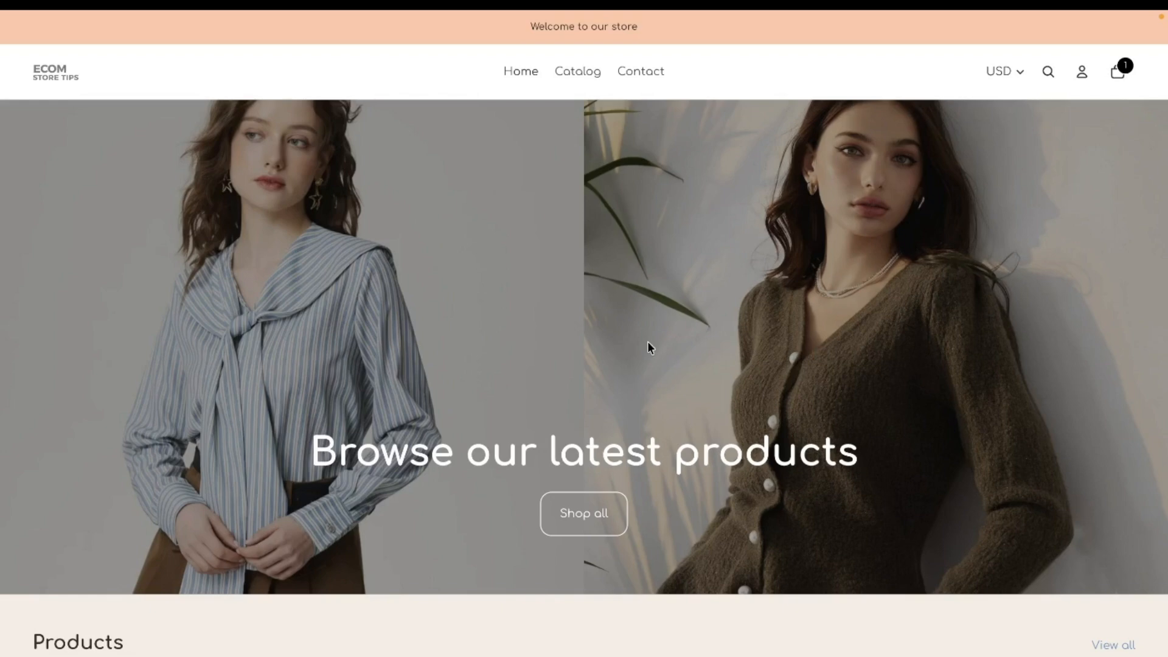
# Switch to the Shopify admin's Nex Discounts app, after viewing its App Store listing, and start creating a new discount.
pyautogui.moveTo(2, 177)
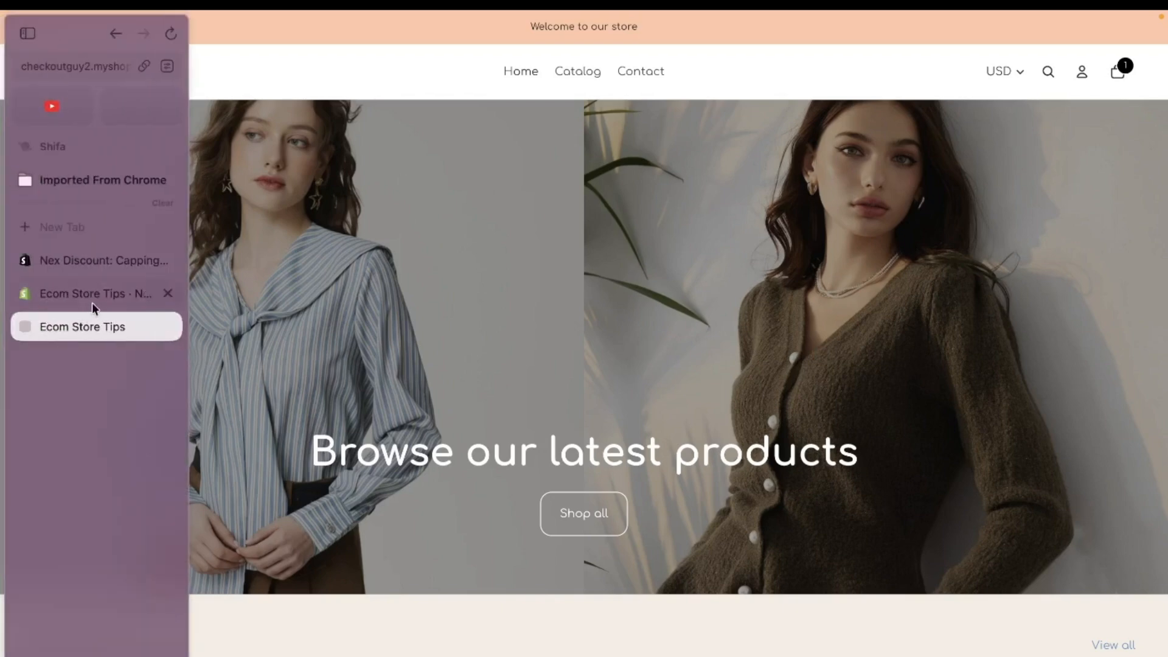
pyautogui.click(97, 255)
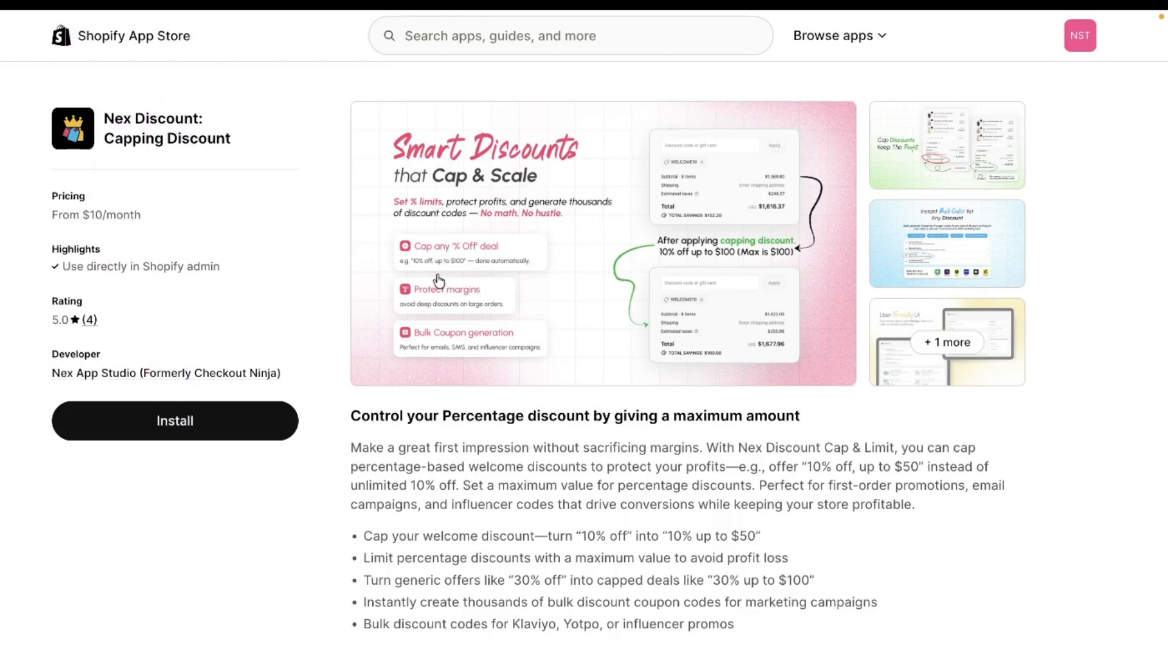
pyautogui.moveTo(2, 214)
pyautogui.click(85, 288)
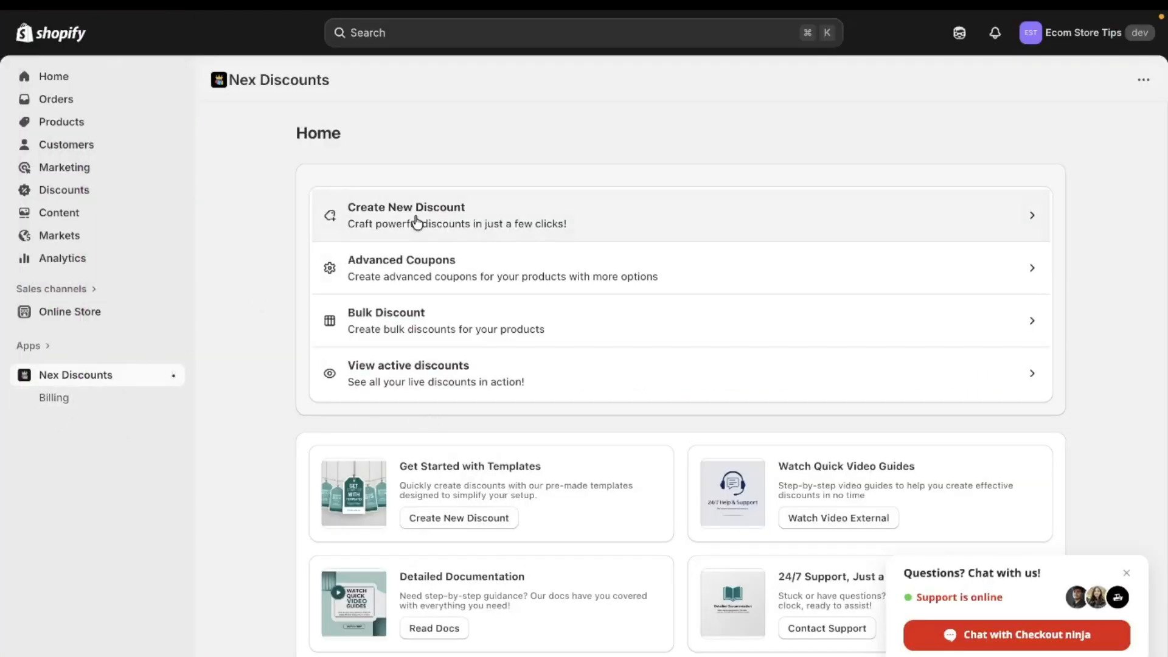
pyautogui.click(415, 220)
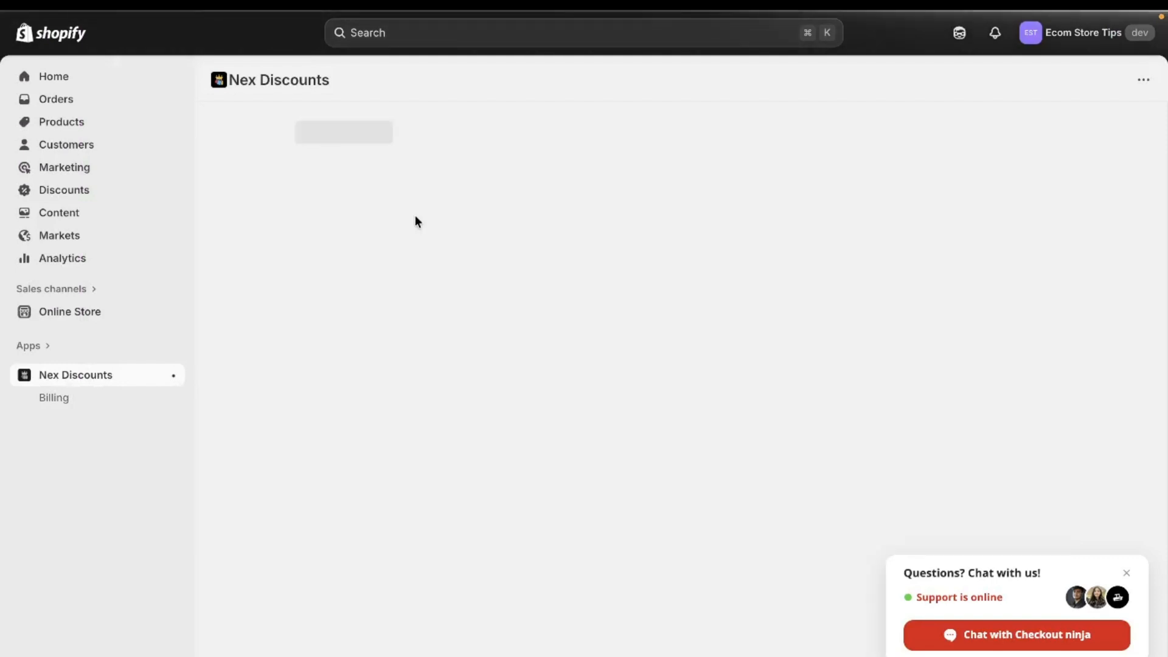
# Set the discount type to Discount Code and enter 30%OFF as the code.
pyautogui.click(381, 220)
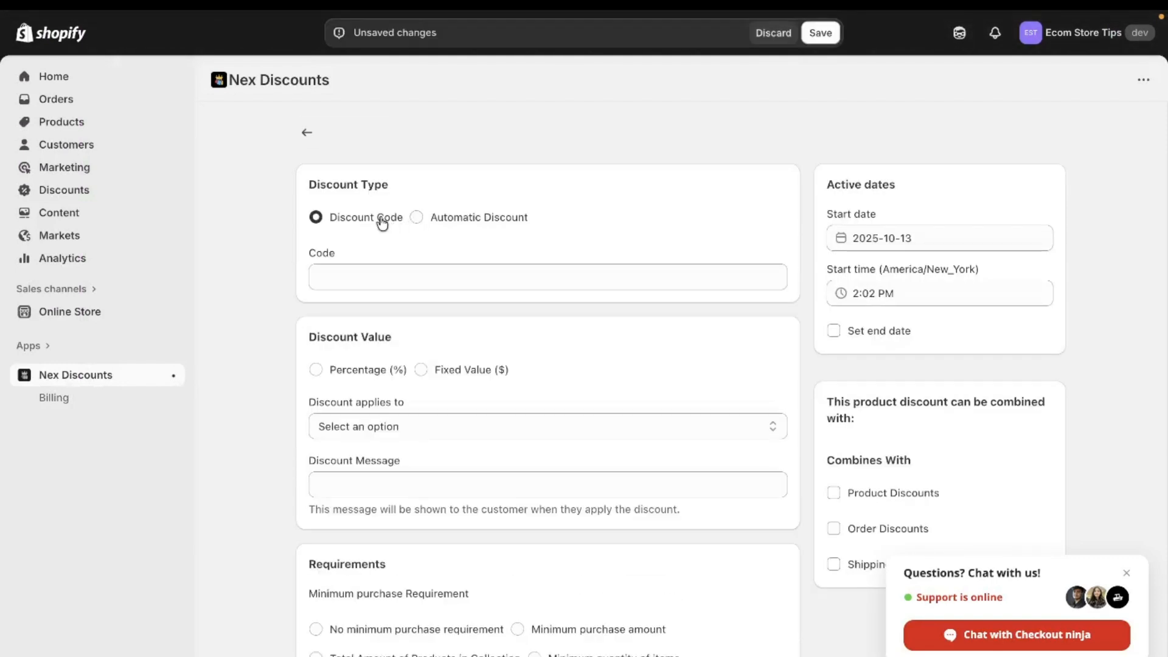
pyautogui.click(368, 283)
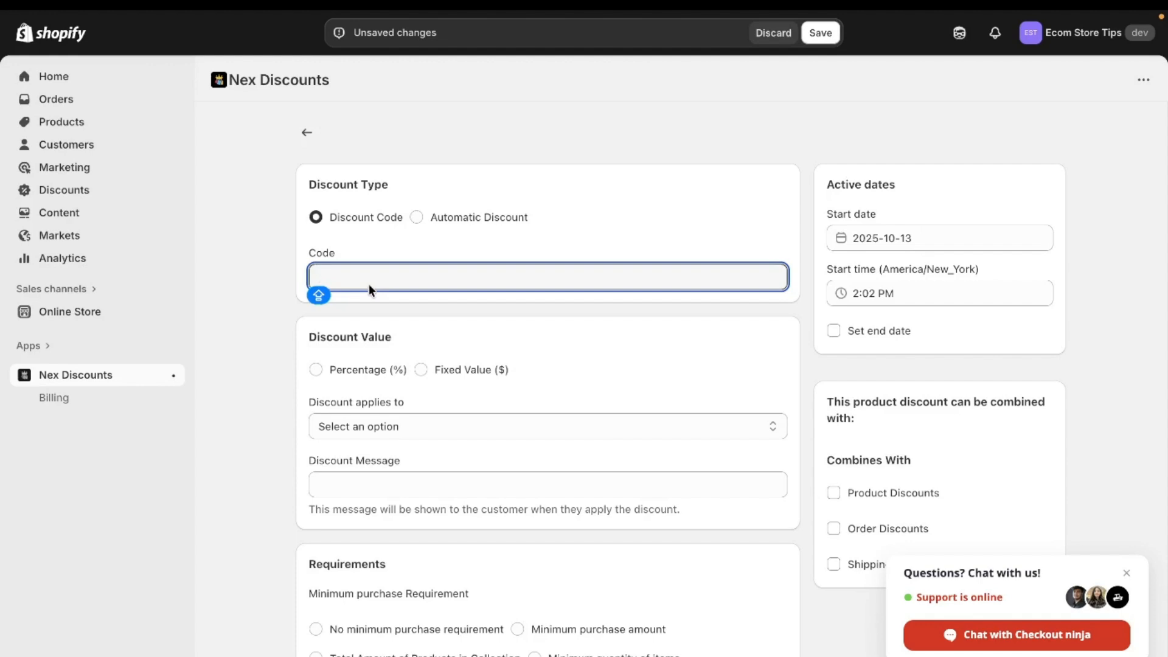
pyautogui.write('30%OFF')
# Set the discount value to a percentage of 30 with a capping amount of 200.
pyautogui.click(377, 370)
pyautogui.click(379, 426)
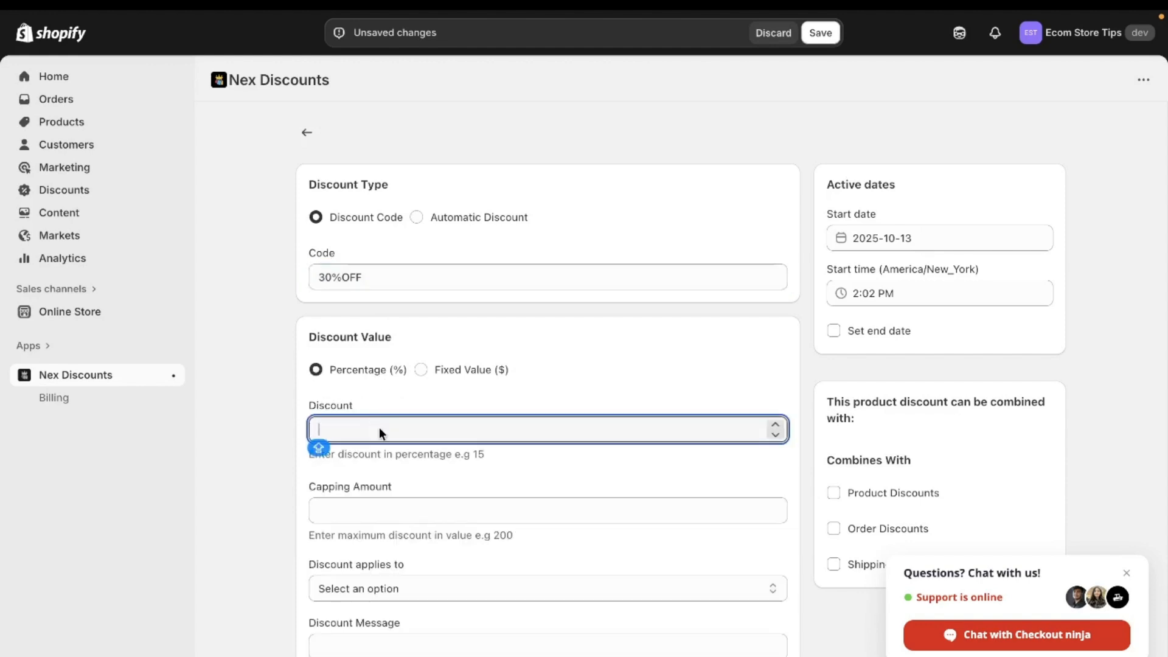
pyautogui.write('30')
pyautogui.click(426, 510)
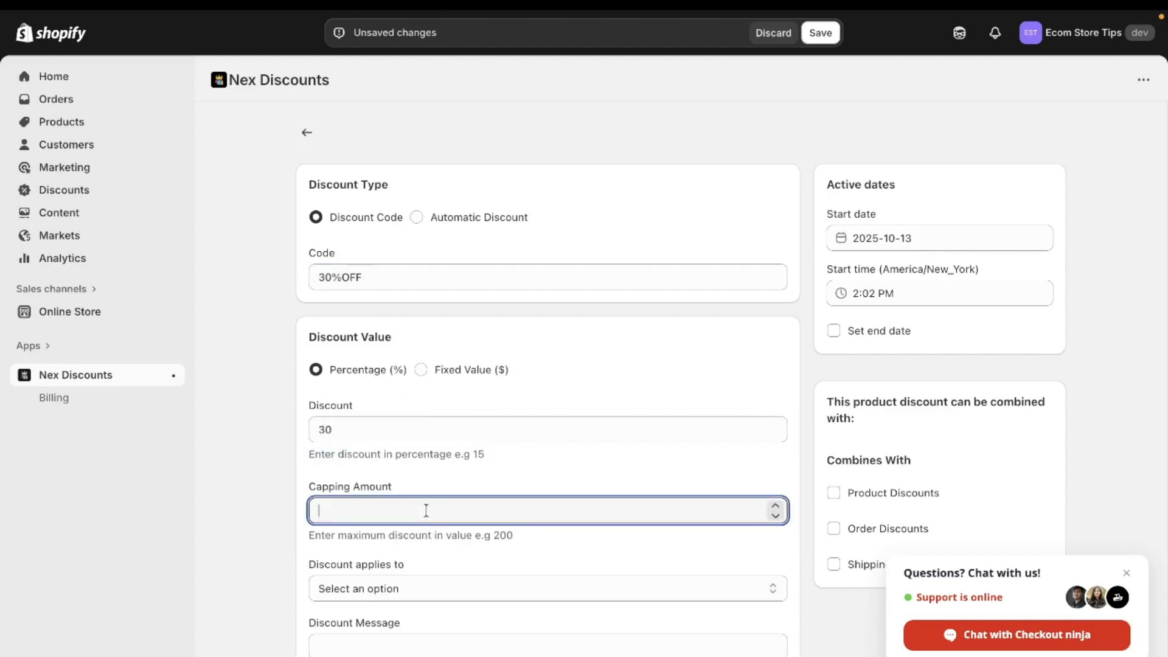
pyautogui.write('200')
pyautogui.click(468, 562)
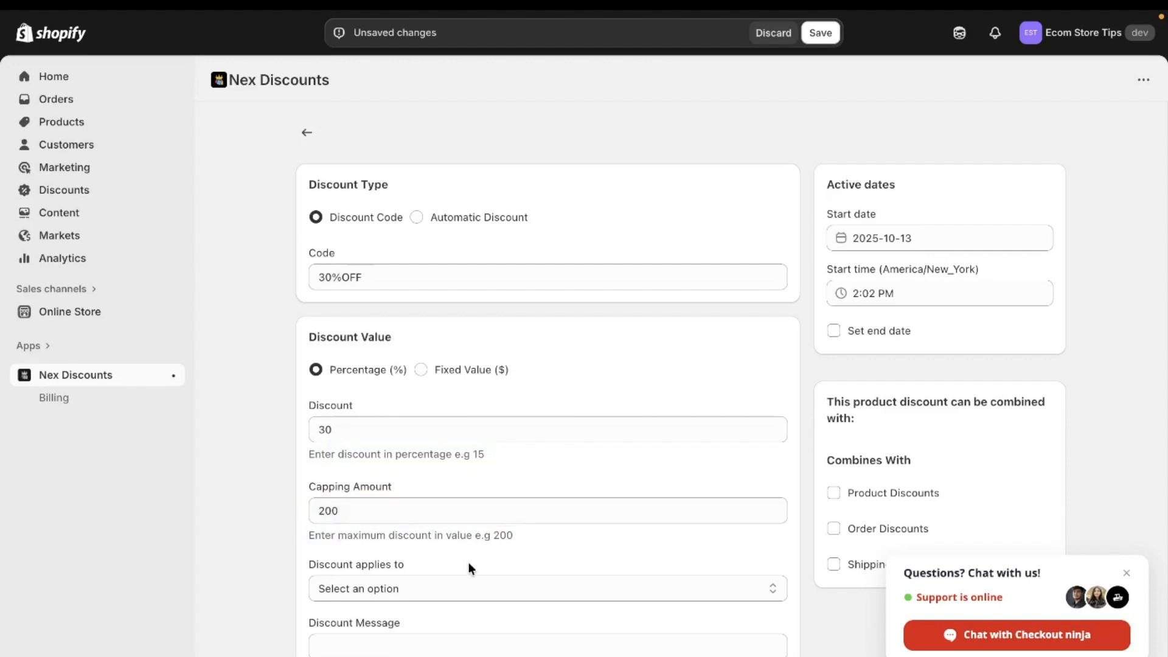
# Make the discount apply to all products.
pyautogui.scroll(-3, 468, 562)
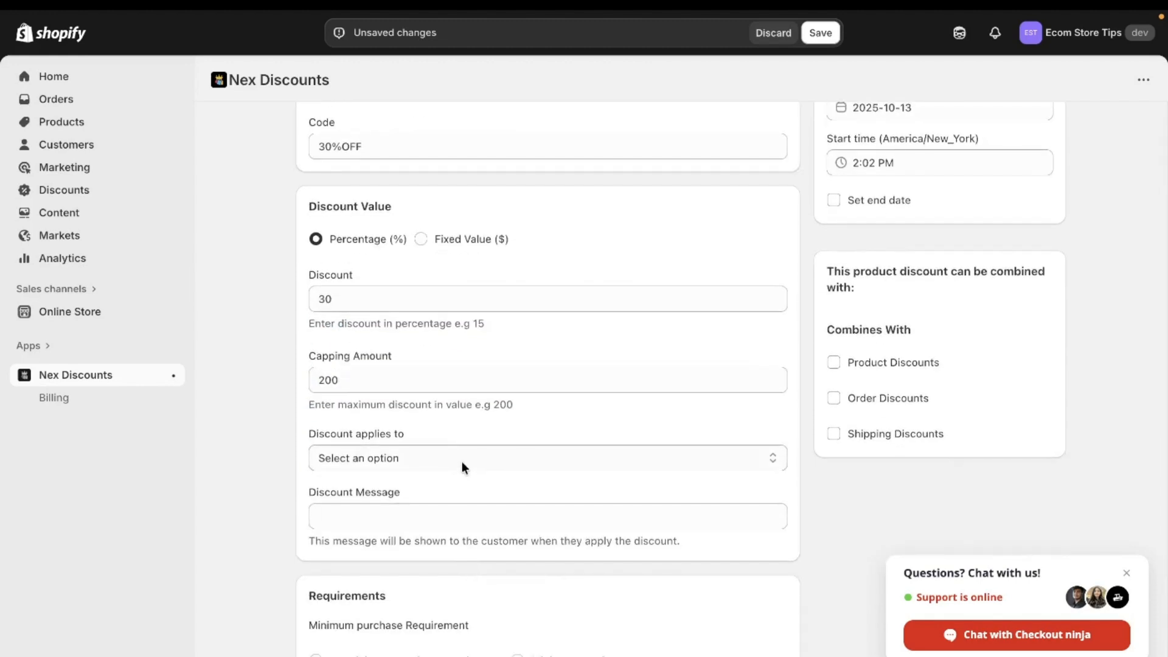
pyautogui.click(460, 459)
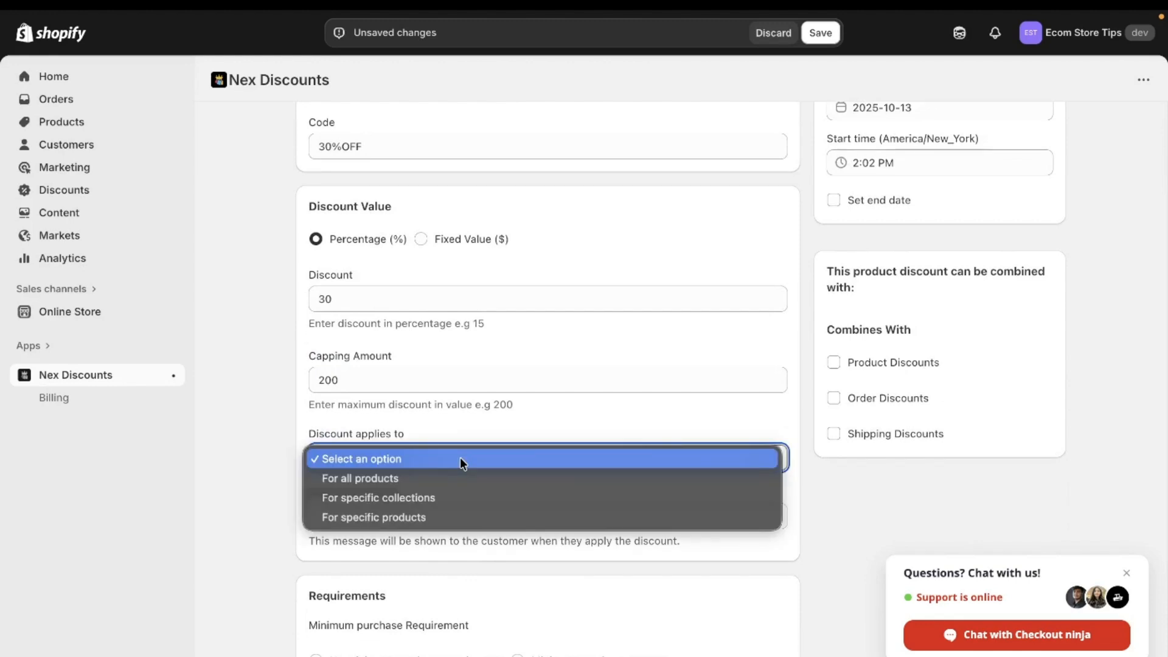
pyautogui.click(451, 472)
# Require no minimum purchase for the discount and make all customers eligible.
pyautogui.scroll(-4, 452, 470)
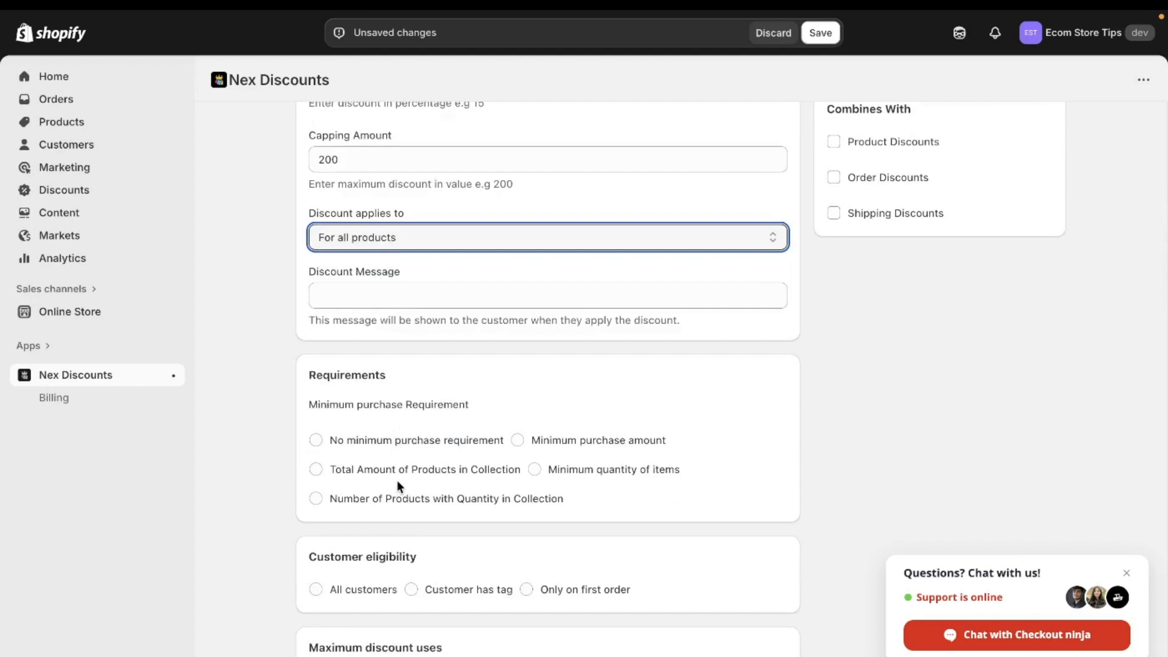
pyautogui.click(402, 449)
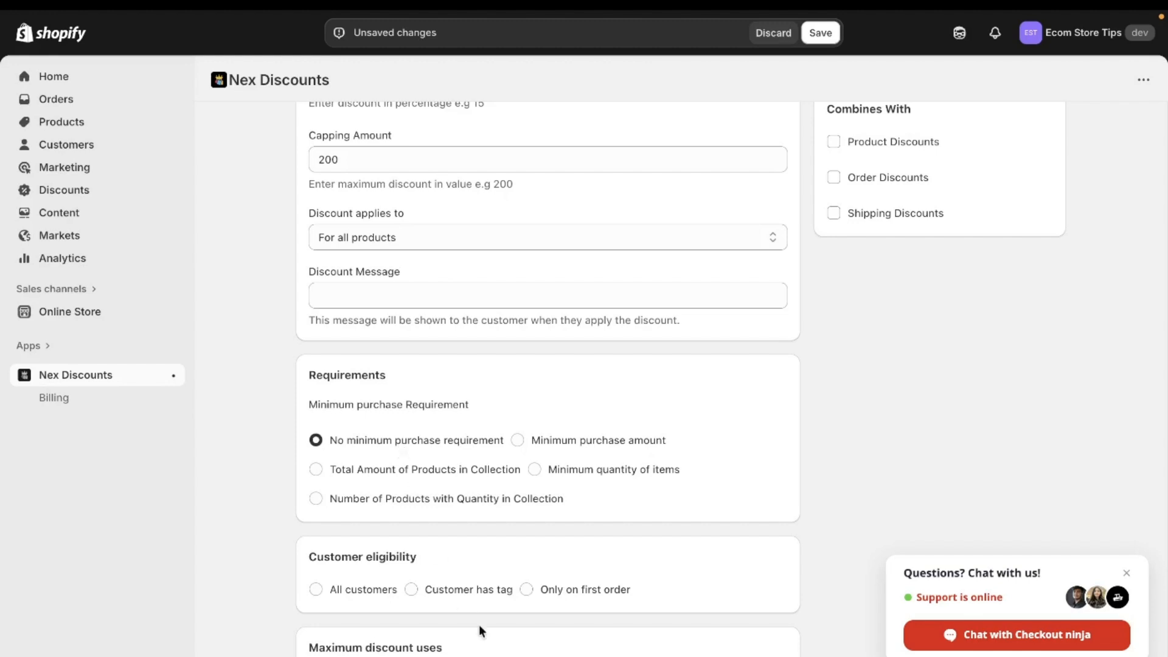
pyautogui.click(332, 594)
pyautogui.scroll(-1, 547, 377)
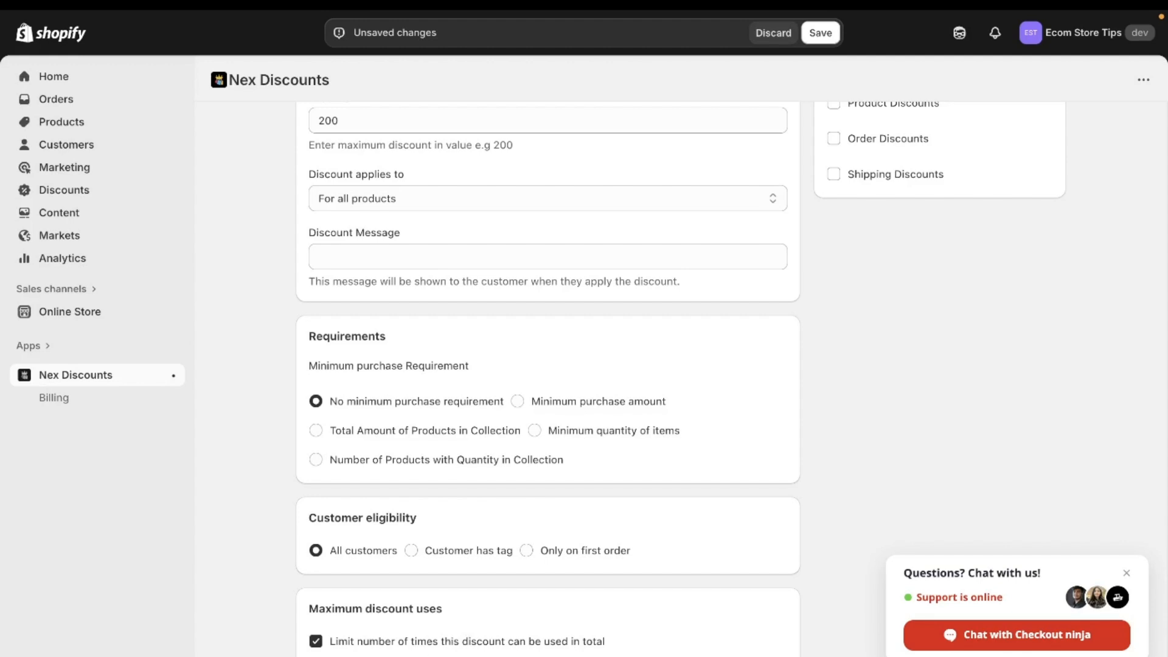
# Save the new 30%OFF discount and open the store's Discounts list.
pyautogui.scroll(6, 546, 293)
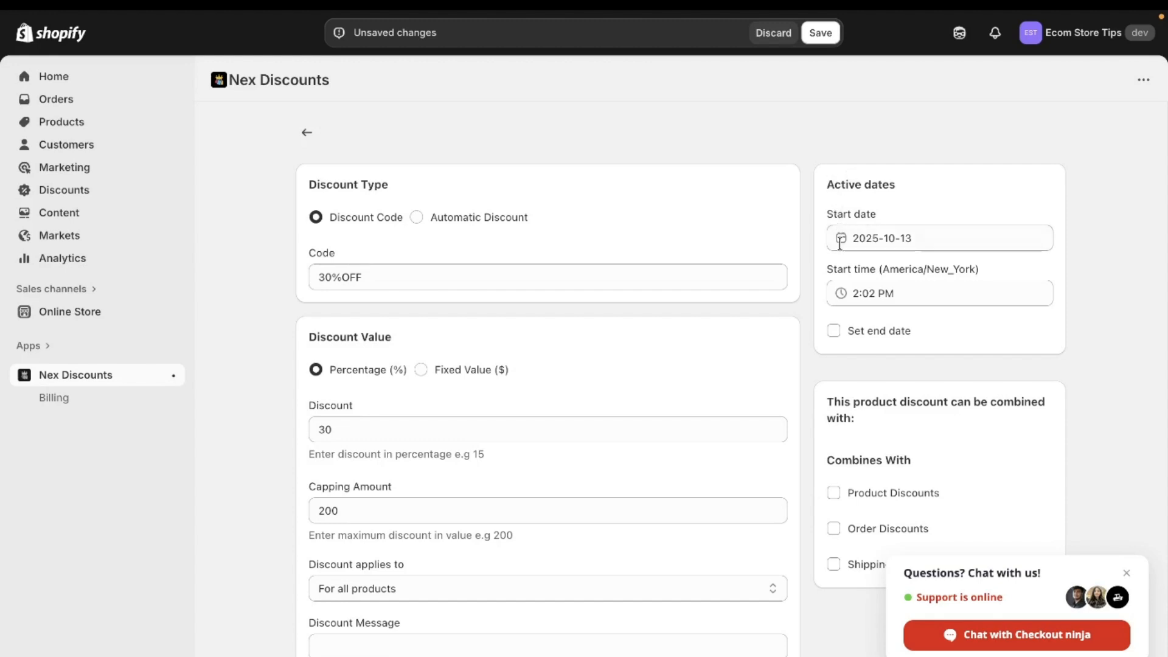
pyautogui.scroll(-5, 873, 277)
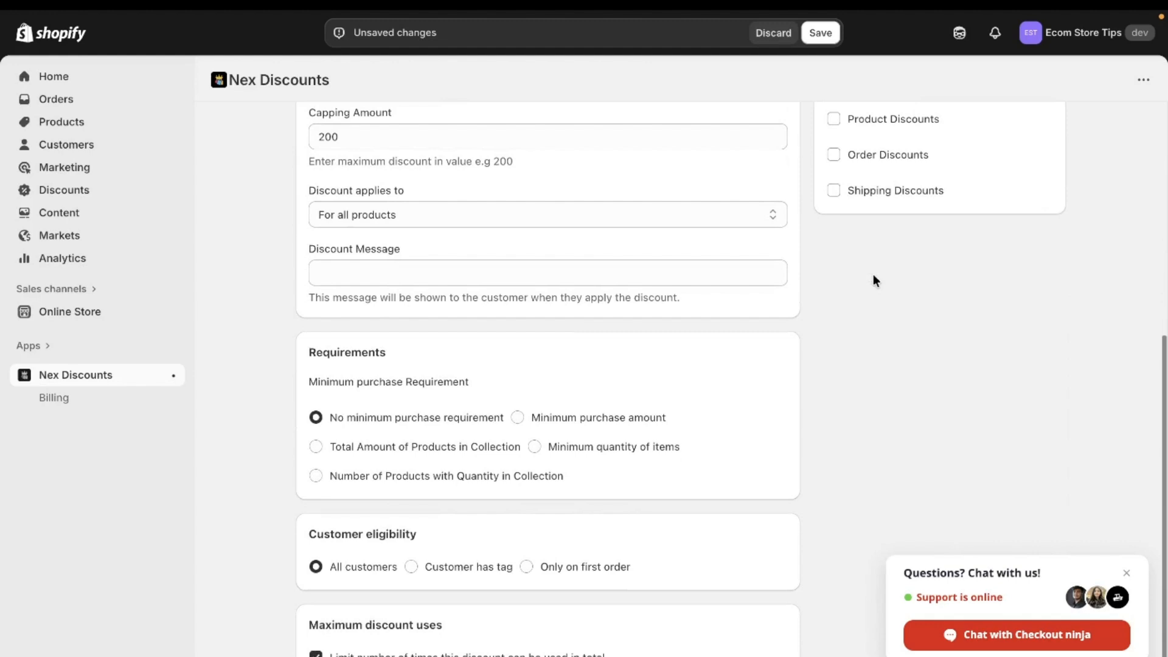
pyautogui.scroll(1, 873, 280)
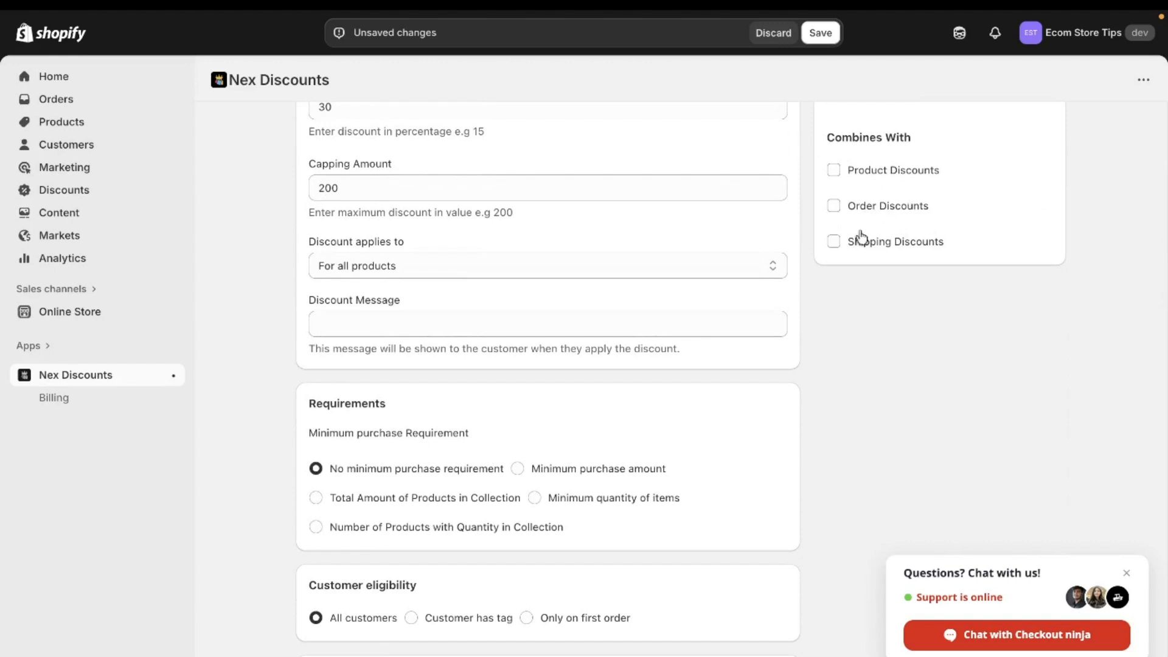
pyautogui.scroll(5, 876, 247)
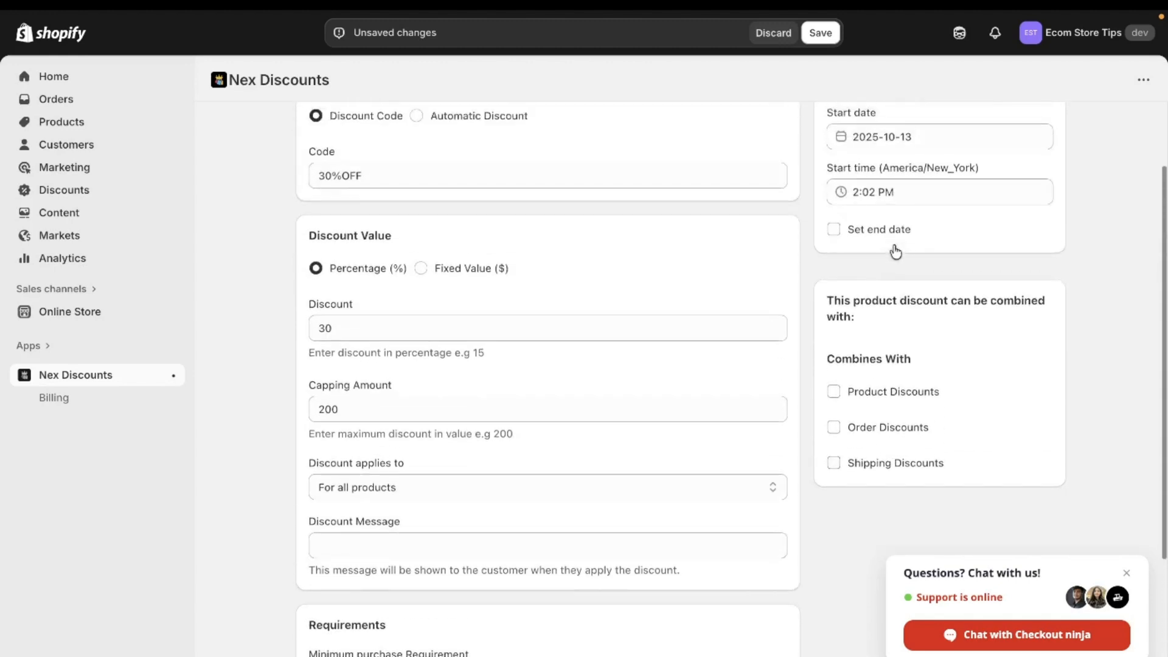
pyautogui.scroll(1, 895, 251)
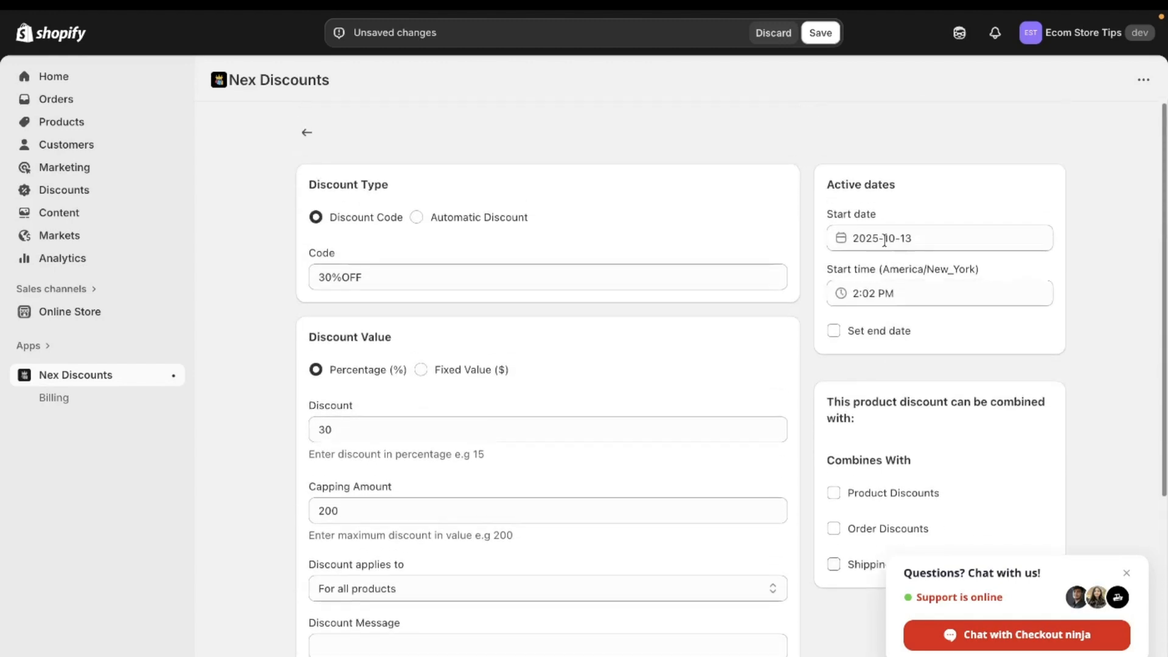
pyautogui.click(818, 36)
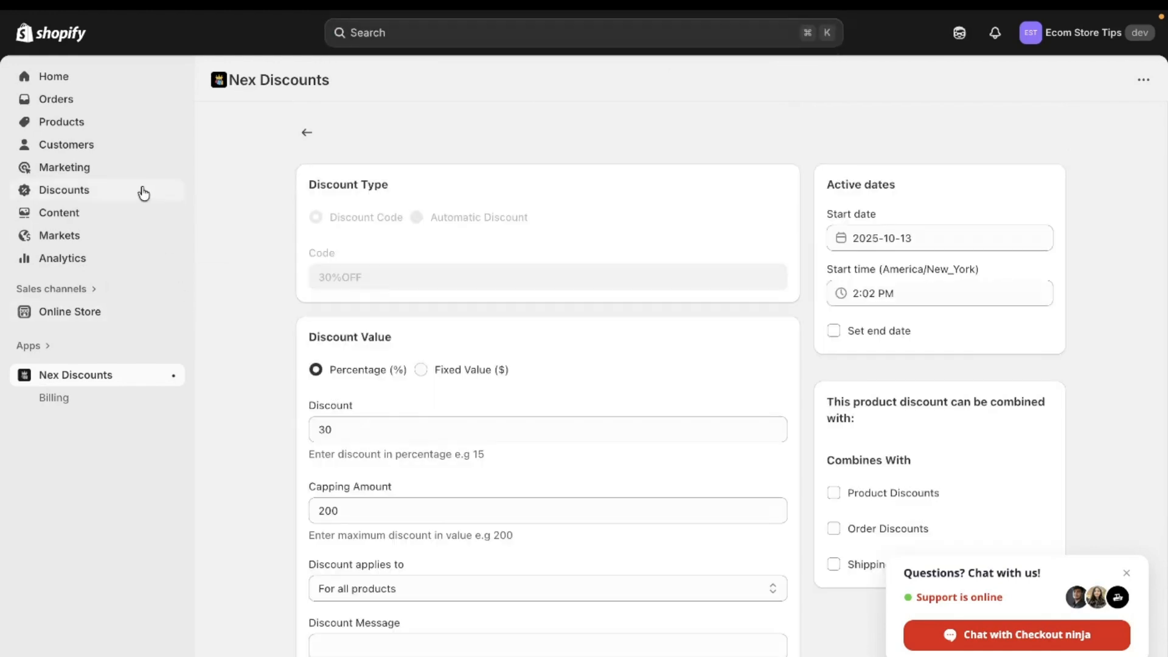
pyautogui.click(143, 192)
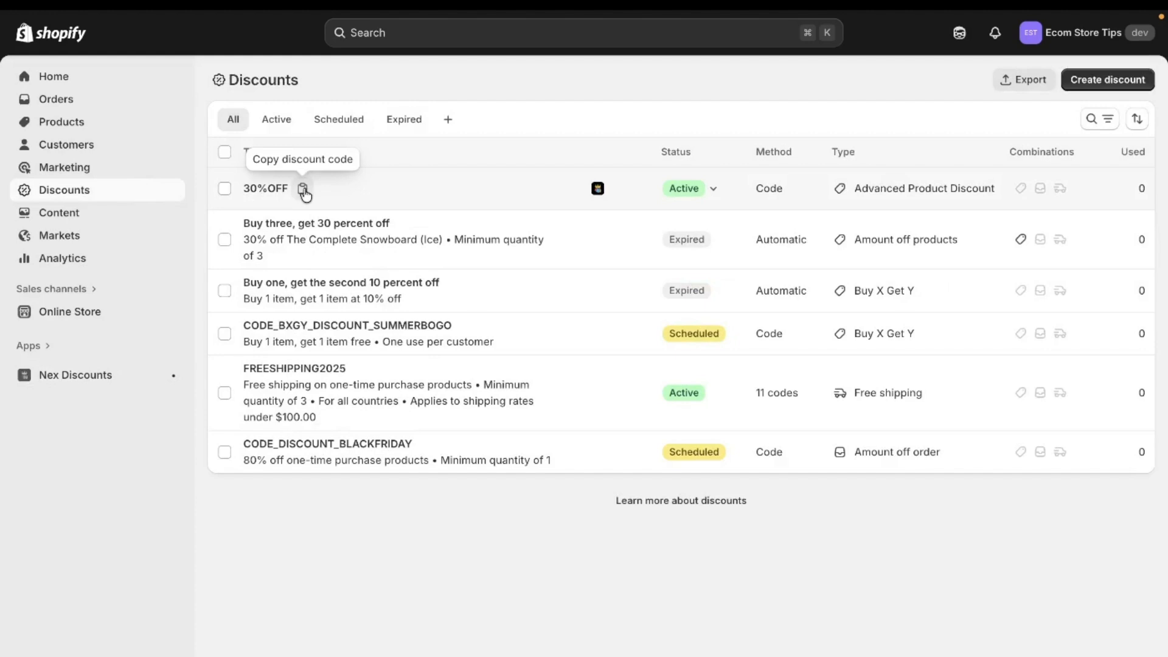
# Switch to the storefront and take the Embroidered Peplum Cotton Top straight to checkout.
pyautogui.moveTo(2, 213)
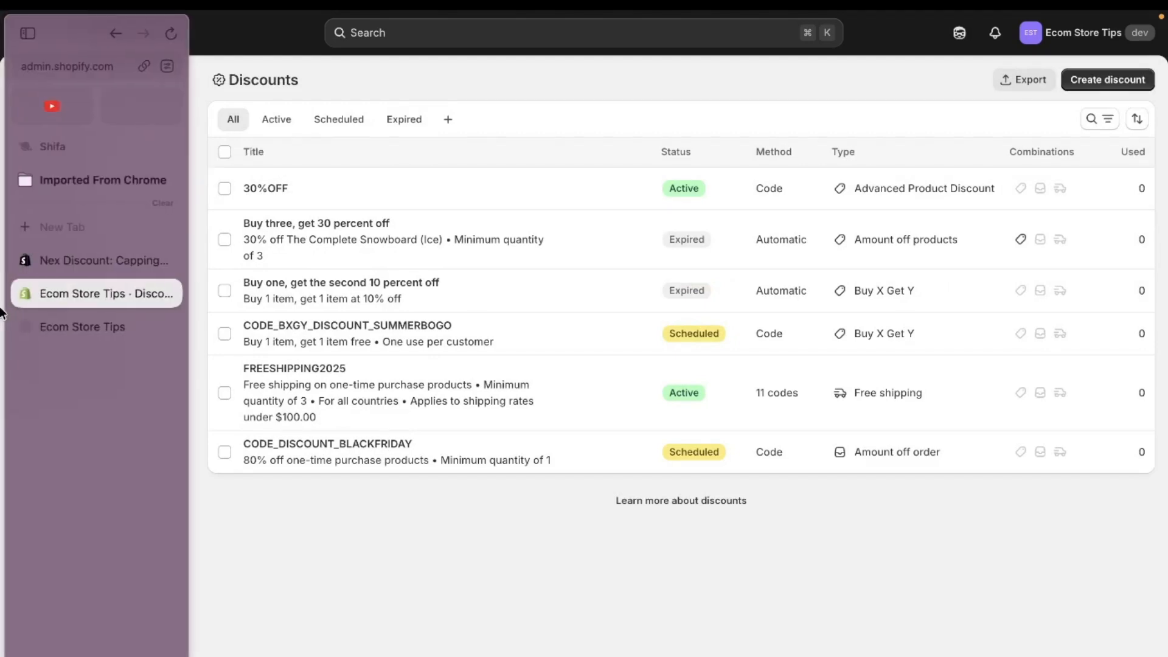
pyautogui.click(48, 331)
pyautogui.scroll(-10, 566, 335)
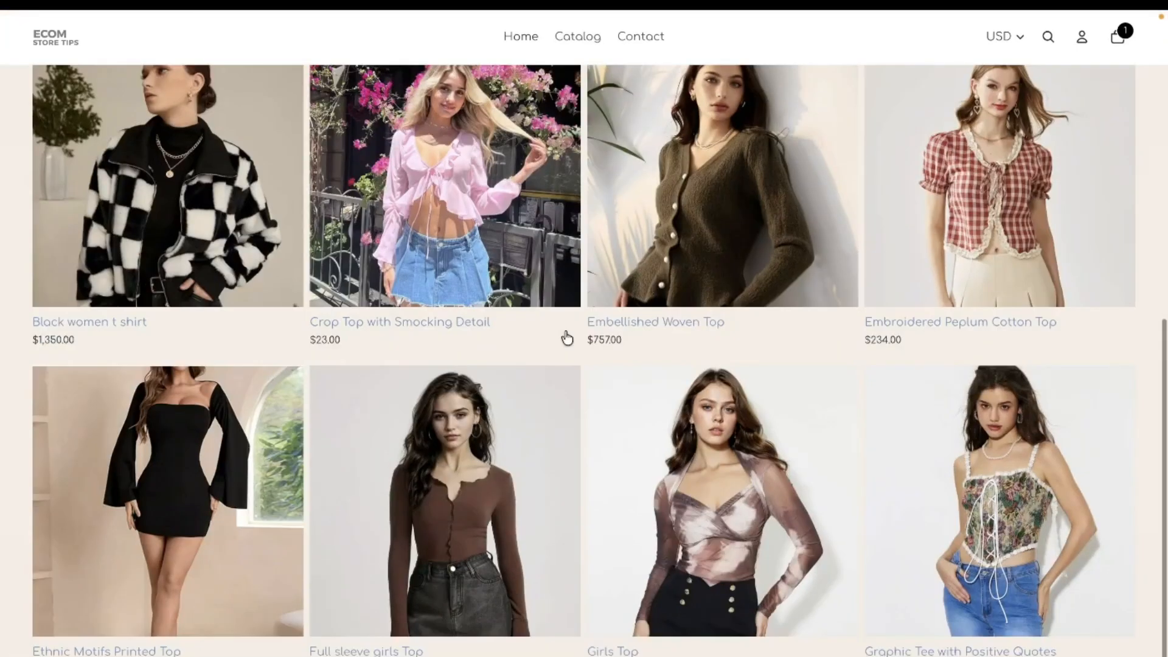
pyautogui.scroll(-2, 566, 339)
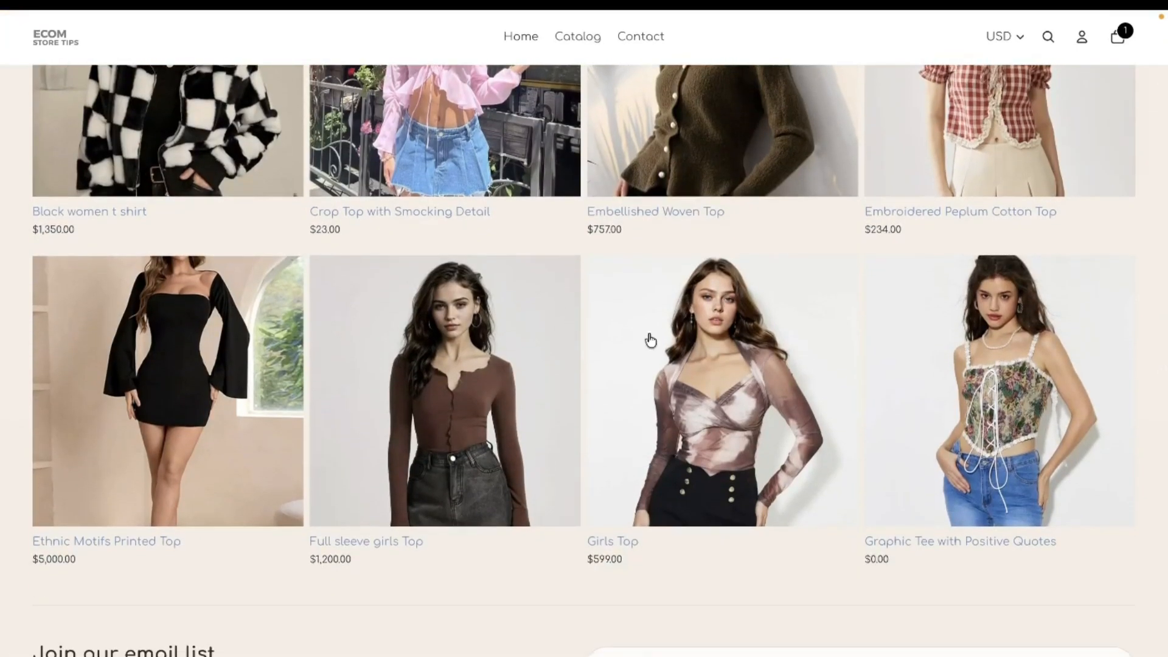
pyautogui.scroll(2, 777, 370)
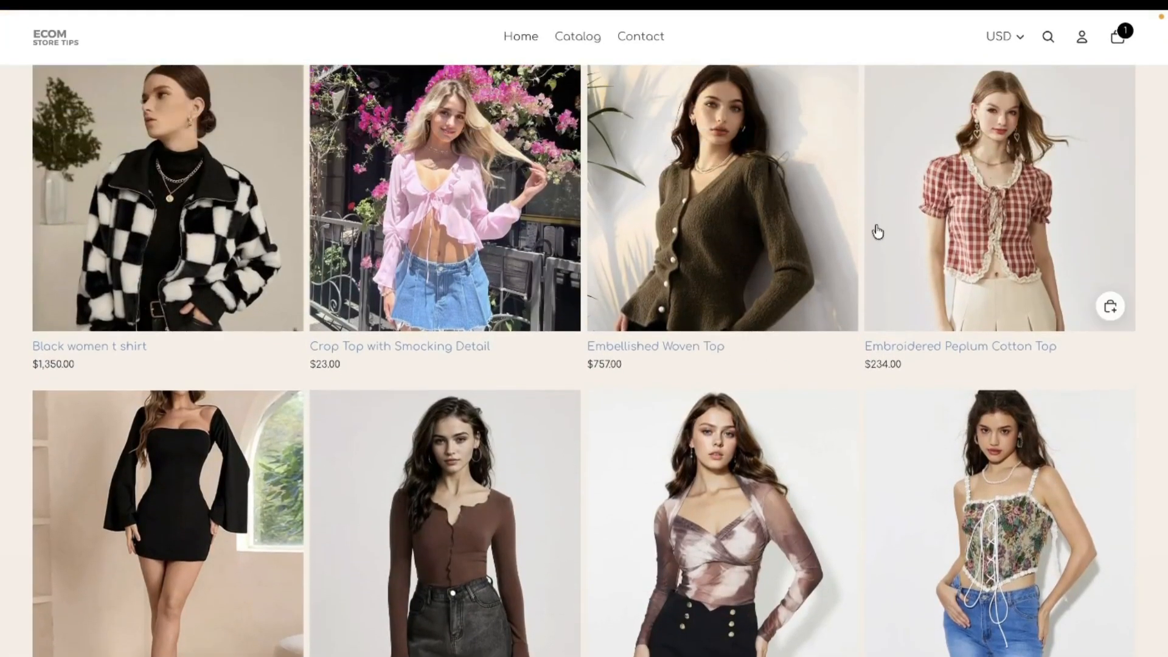
pyautogui.click(911, 222)
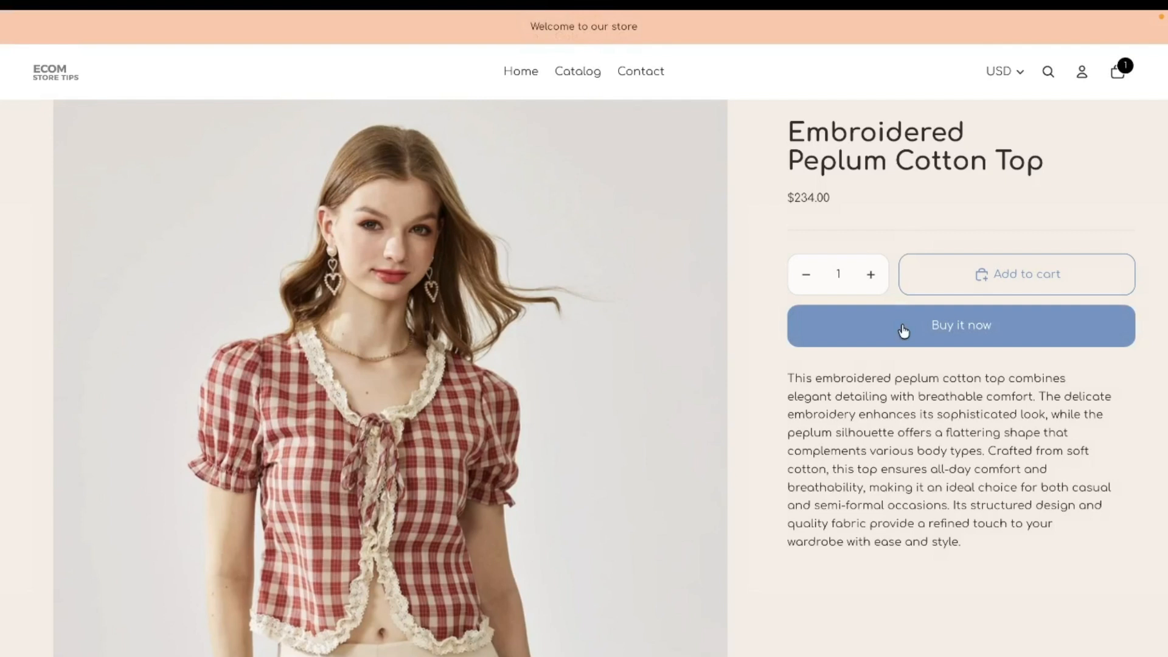
pyautogui.click(923, 326)
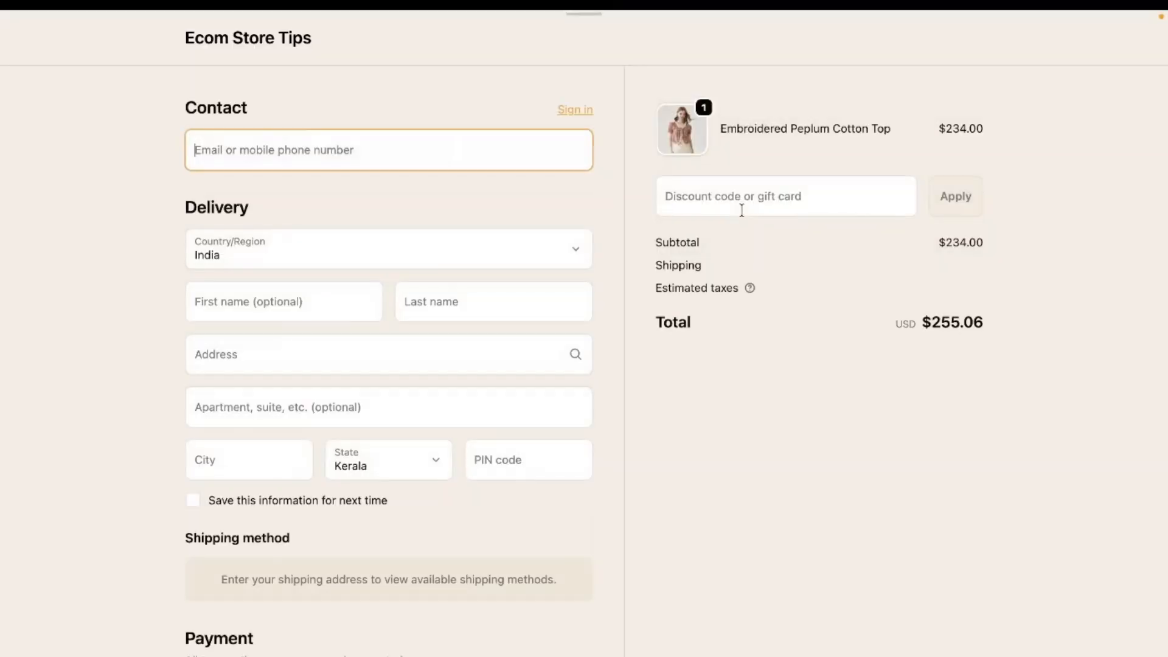
# Apply the discount code 30%OFF to the Embroidered Peplum Cotton Top order at checkout.
pyautogui.click(739, 205)
pyautogui.write('30%OFF')
pyautogui.click(938, 184)
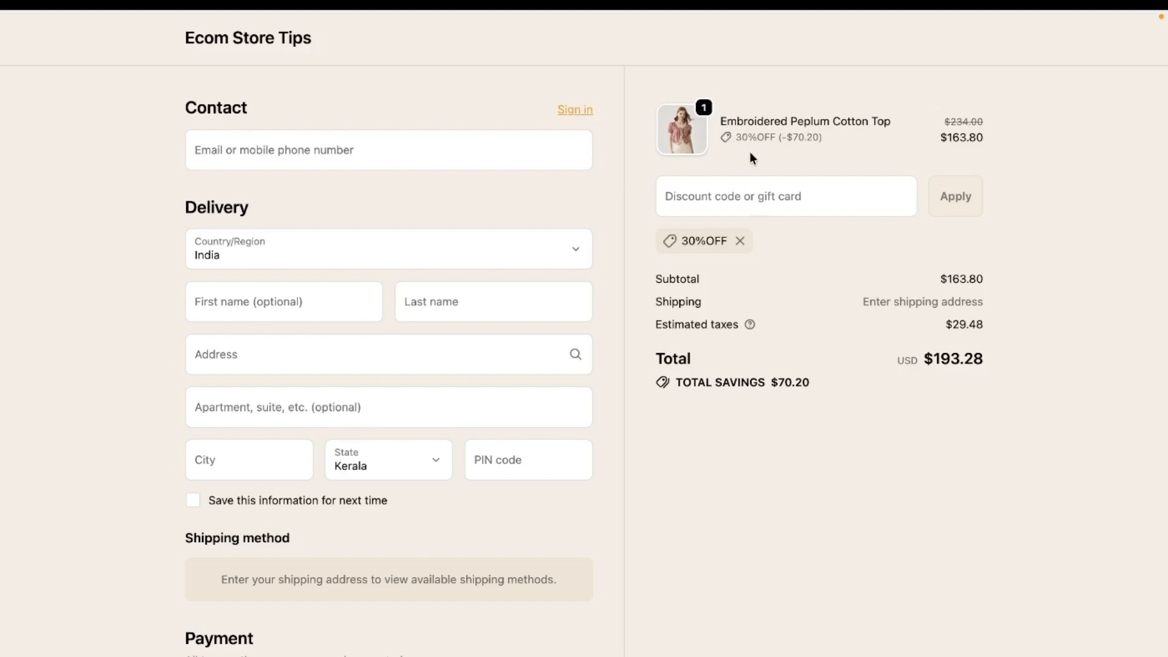
# Return to the storefront and take the Ethnic Motifs Printed Top straight to checkout.
pyautogui.click(222, 42)
pyautogui.scroll(-10, 464, 334)
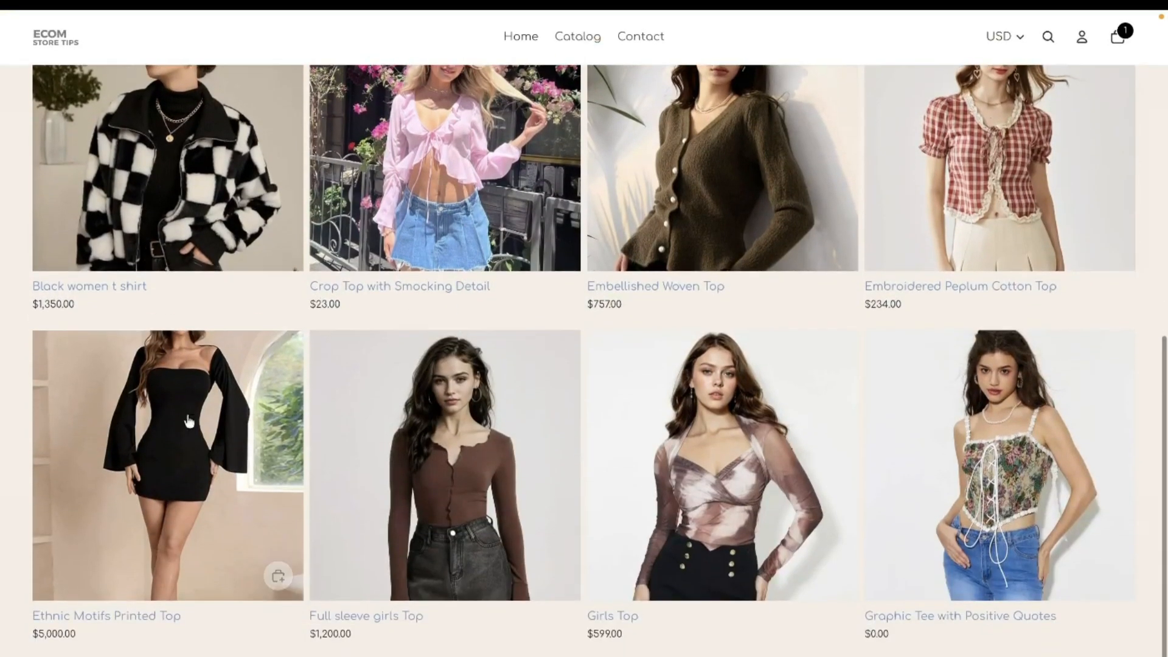
pyautogui.click(188, 419)
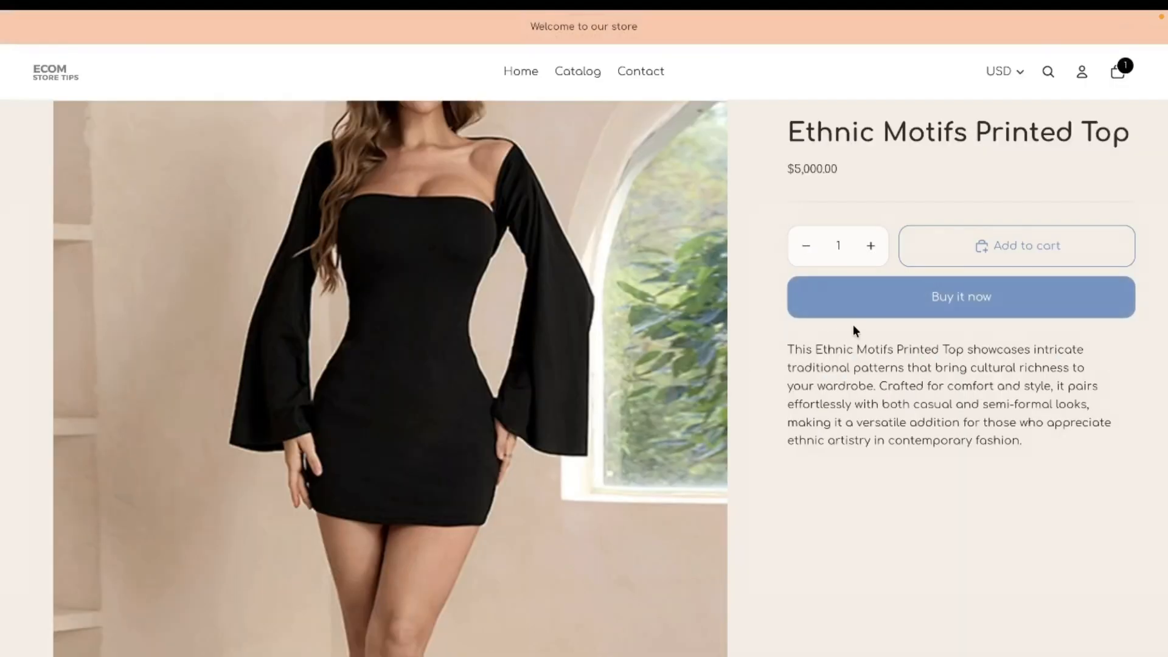
pyautogui.click(856, 294)
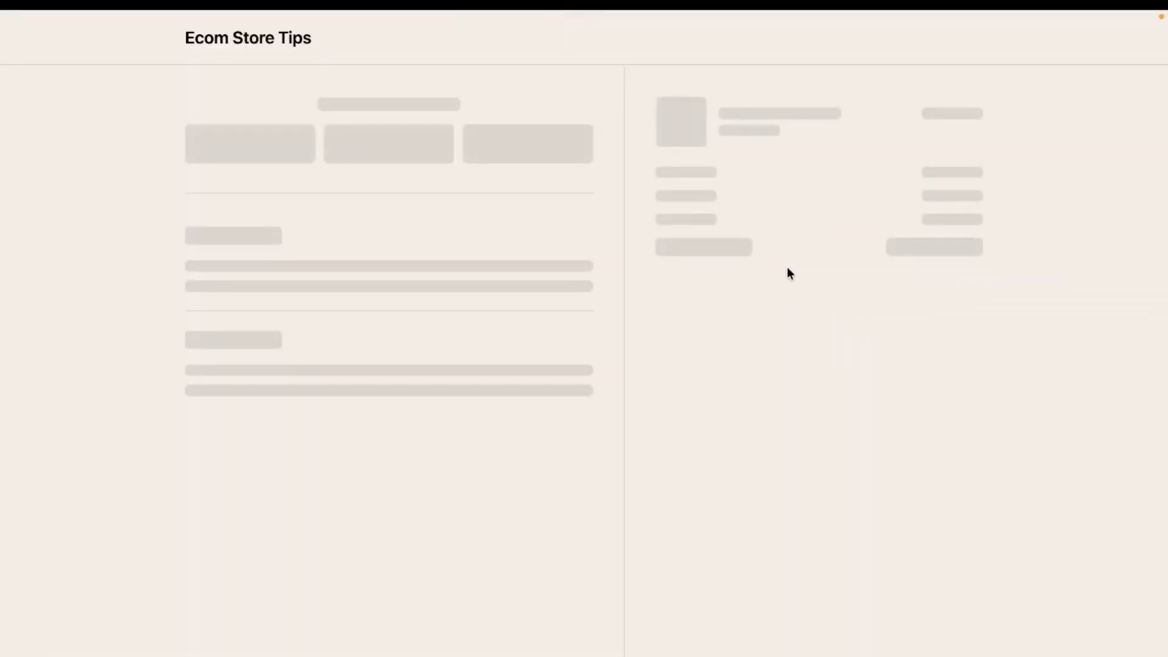
# Apply the discount code 30%OFF to the Ethnic Motifs Printed Top order.
pyautogui.click(755, 196)
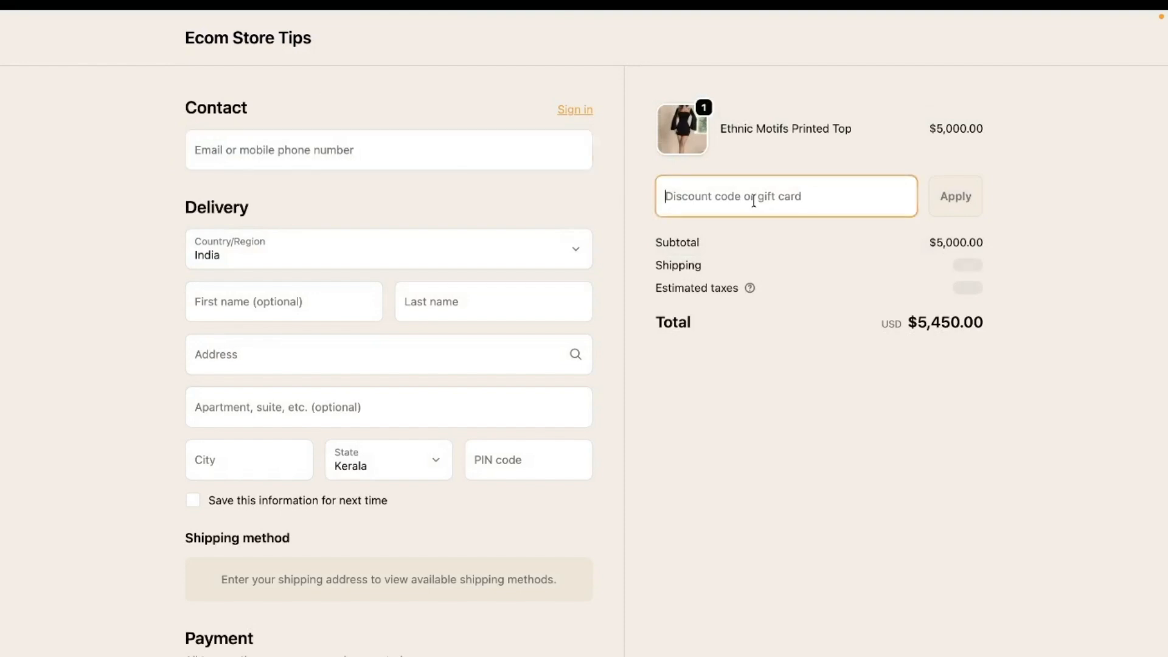
pyautogui.press('super+v')
pyautogui.click(955, 197)
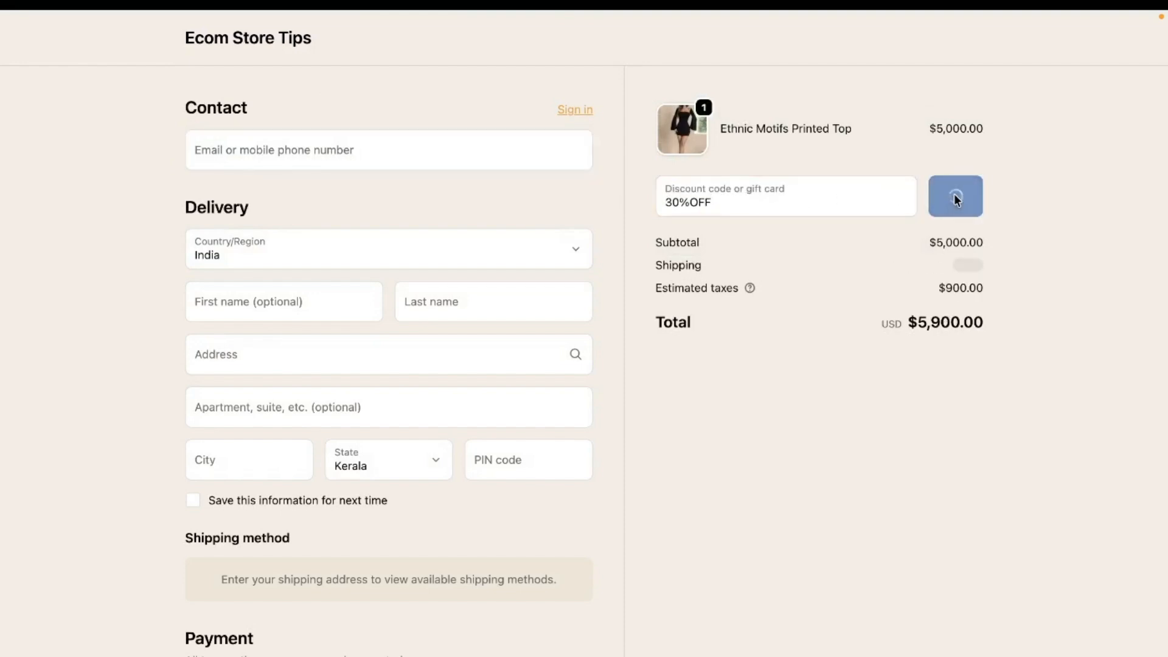